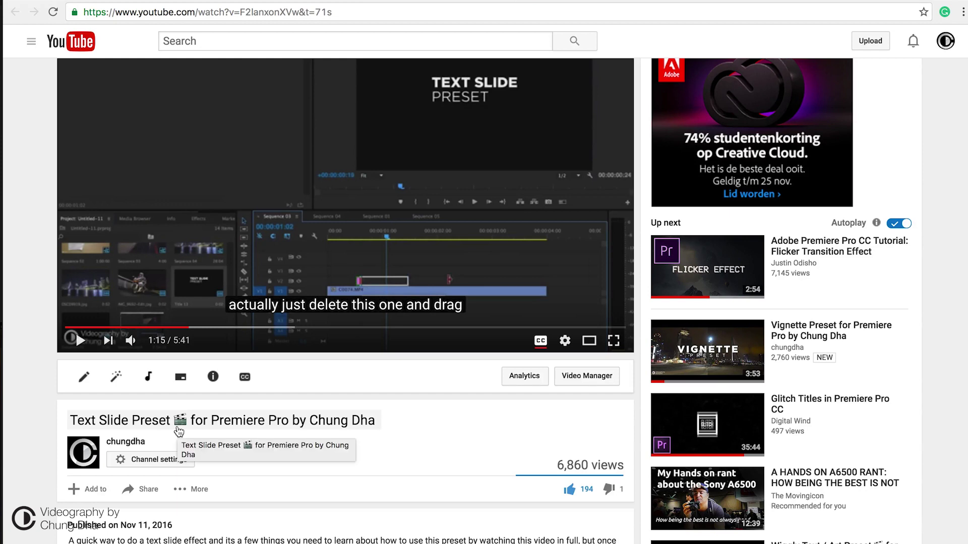
scroll(225, 448, "down", 1)
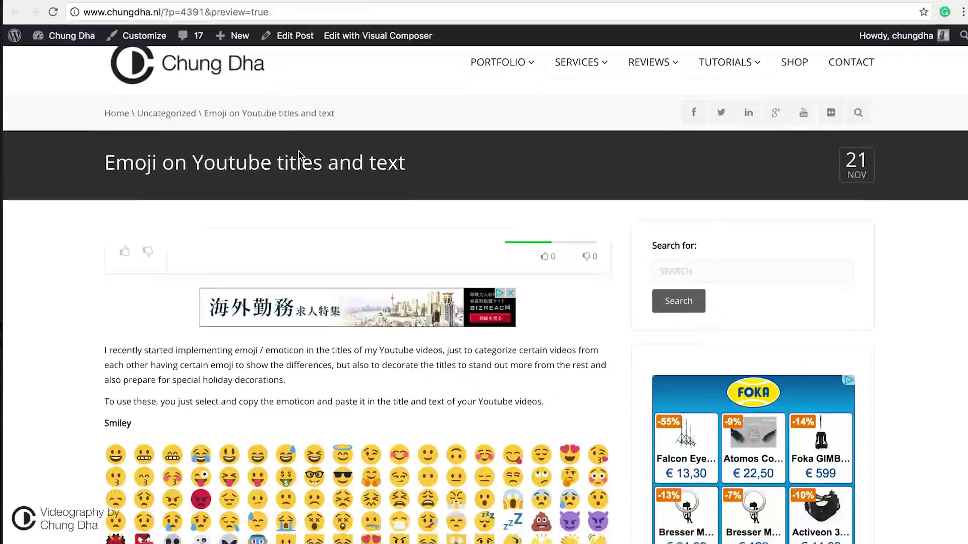
scroll(299, 152, "down", 5)
scroll(303, 160, "down", 5)
scroll(177, 219, "down", 5)
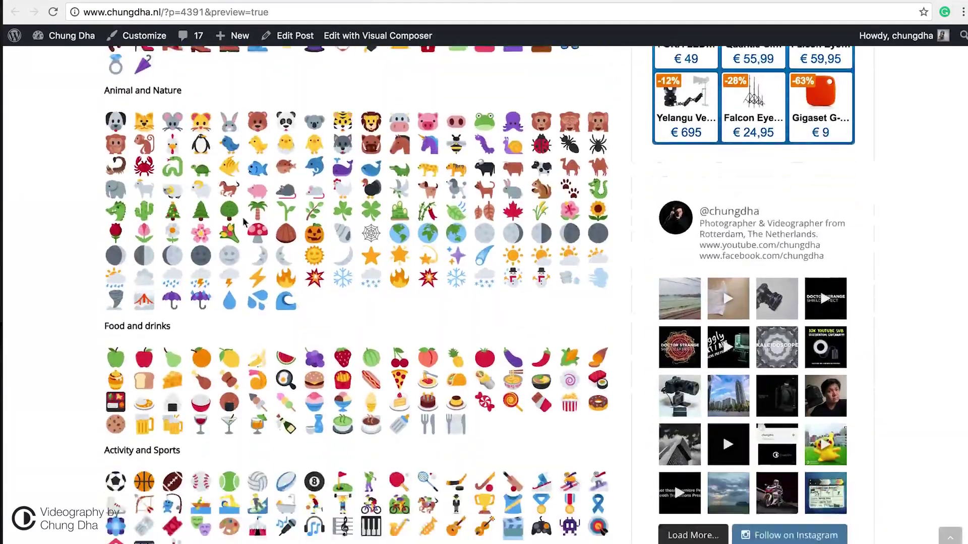
scroll(227, 224, "down", 5)
scroll(257, 227, "down", 5)
scroll(290, 229, "down", 5)
scroll(290, 228, "down", 5)
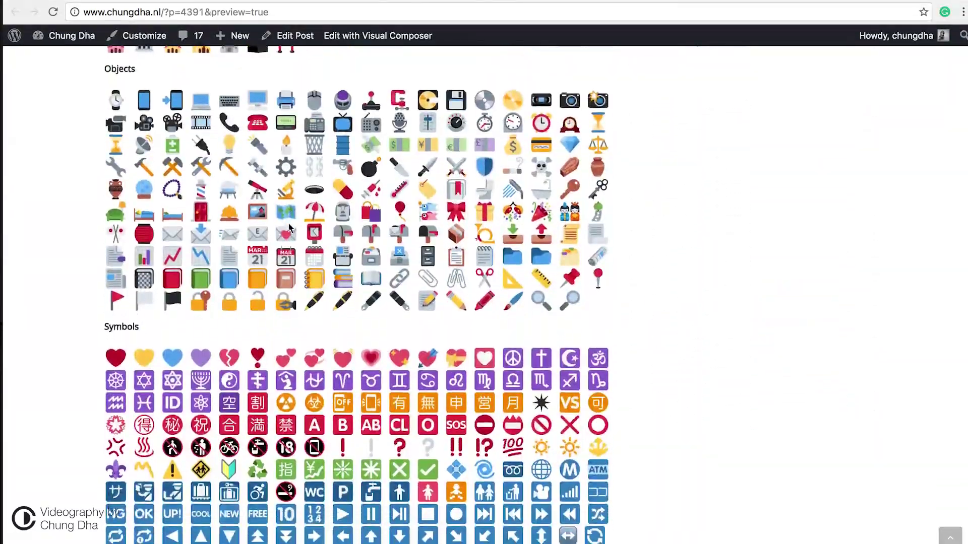
scroll(289, 229, "down", 3)
scroll(290, 229, "up", 3)
scroll(290, 228, "up", 2)
scroll(290, 229, "up", 3)
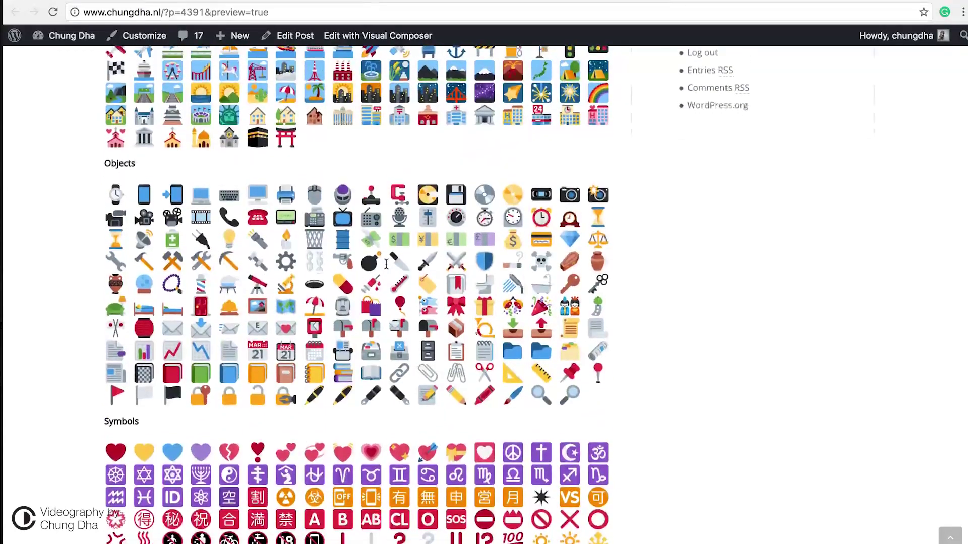
scroll(290, 229, "up", 2)
scroll(378, 303, "up", 5)
scroll(427, 331, "up", 3)
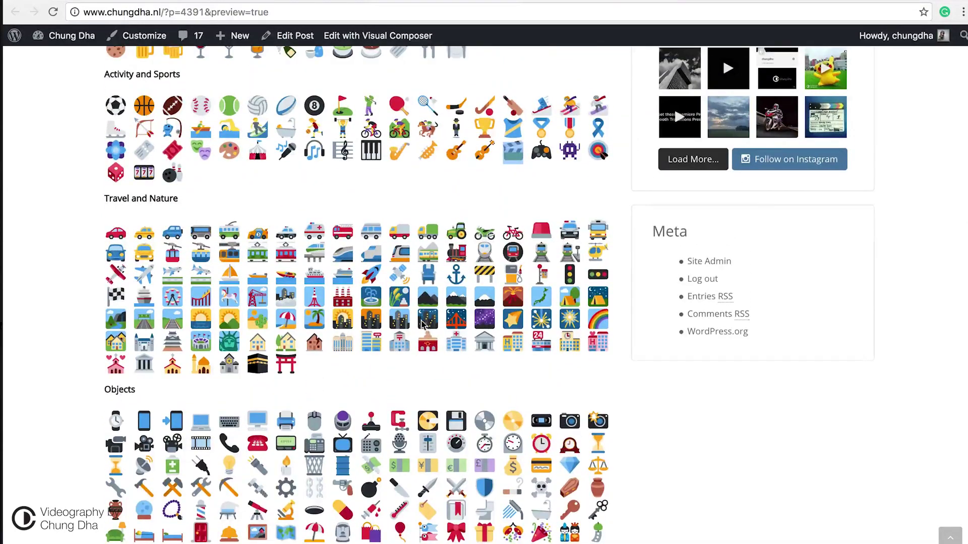
- Select the clapperboard emoji in the Activity and Sports set and copy it
left_click(513, 157)
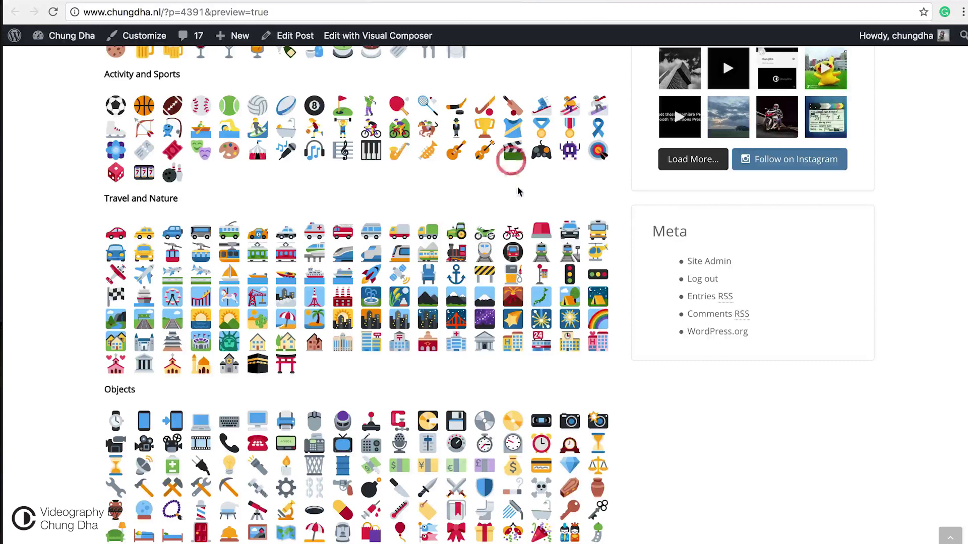
left_click(517, 176)
left_click(500, 153)
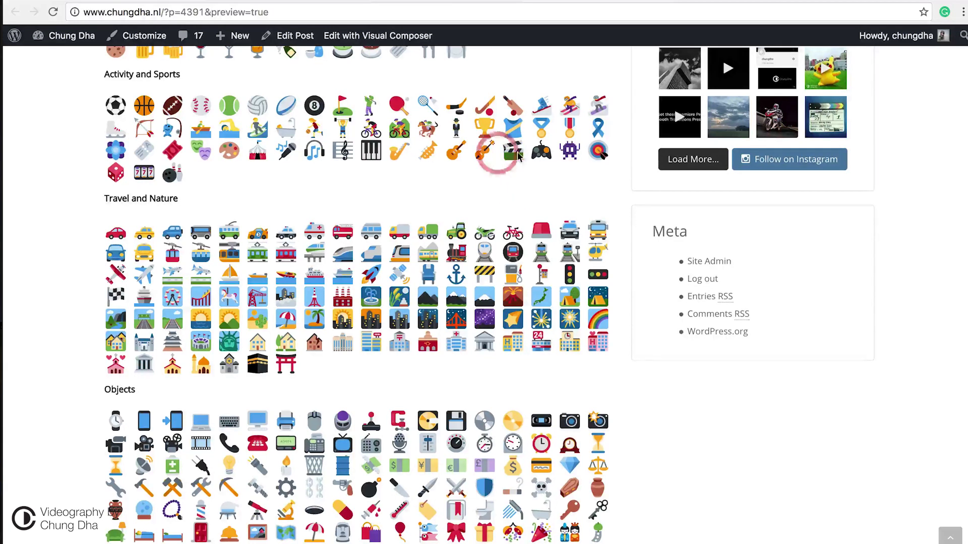
left_click(507, 154)
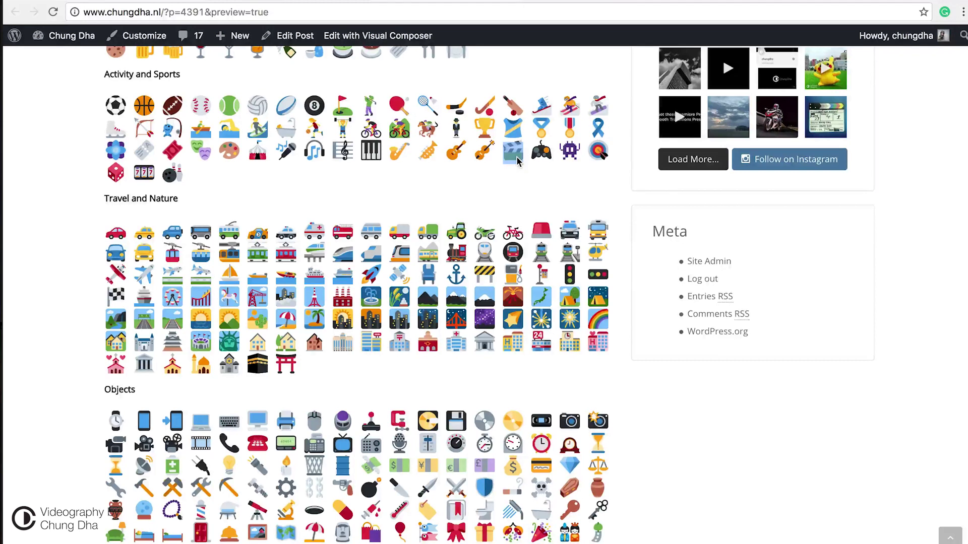
key("super+c")
- Paste the clapperboard emoji before 'Premiere' in the Vignette Preset title and save
left_click(401, 3)
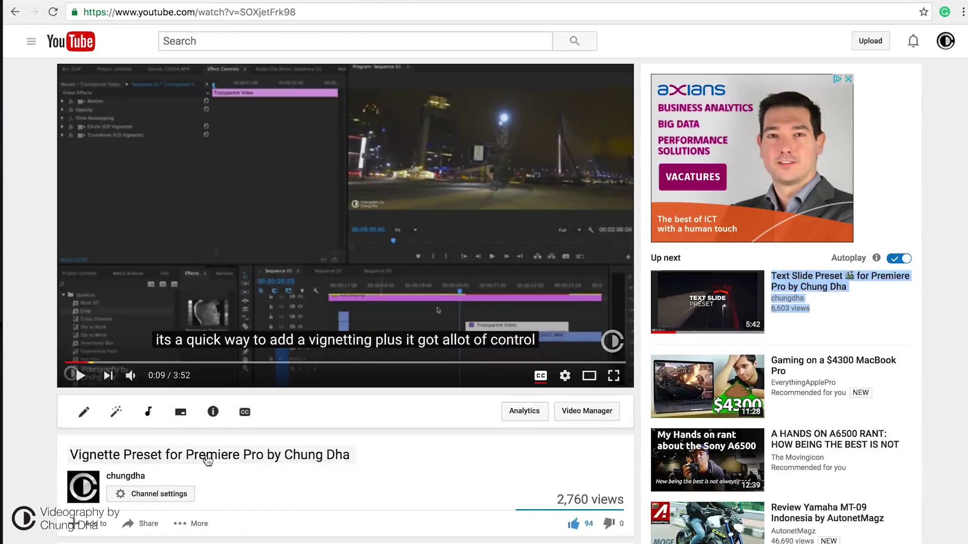
left_click(209, 456)
left_click(152, 454)
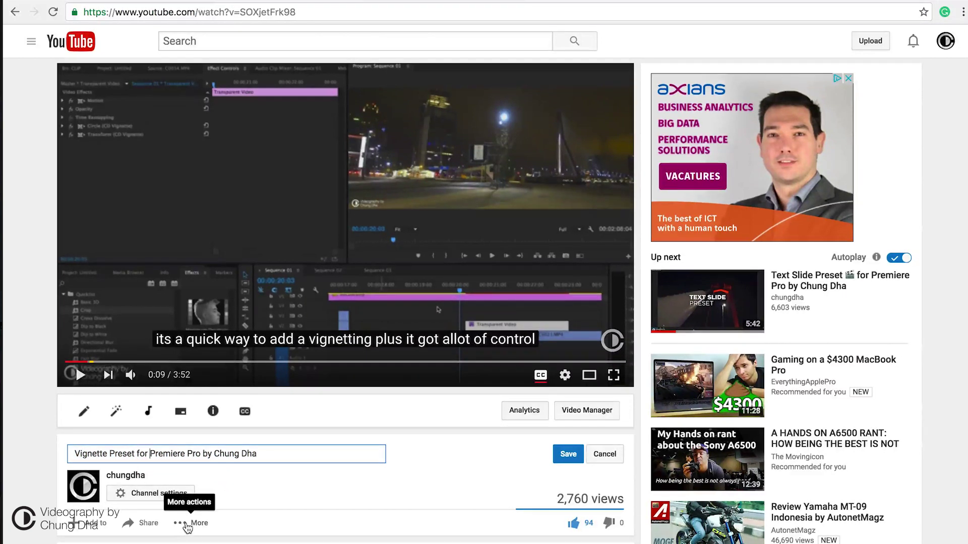
key("super+v")
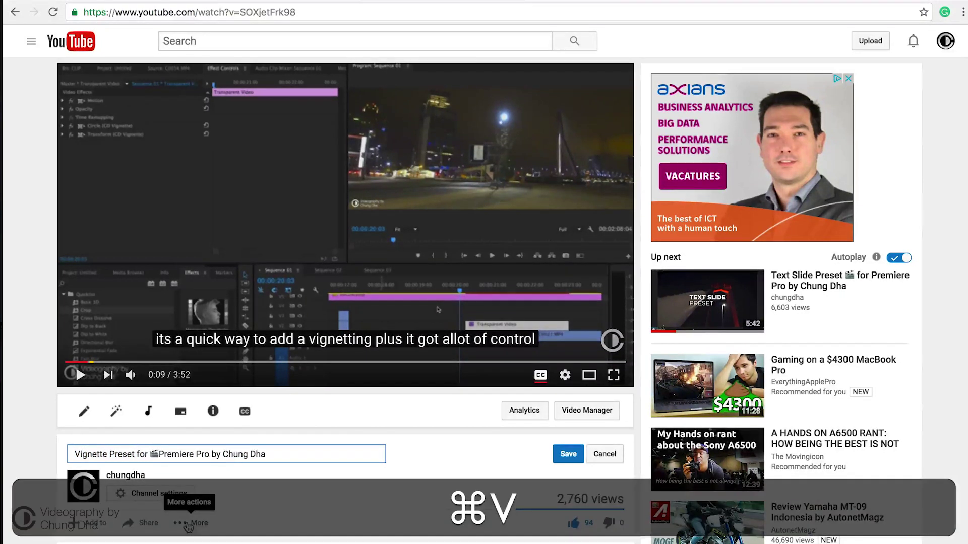
left_click(272, 466)
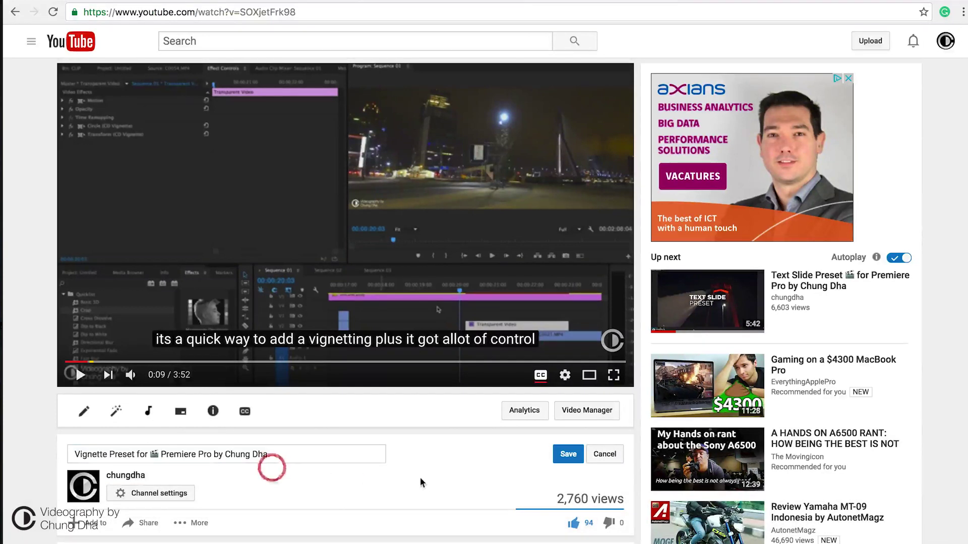
left_click(568, 453)
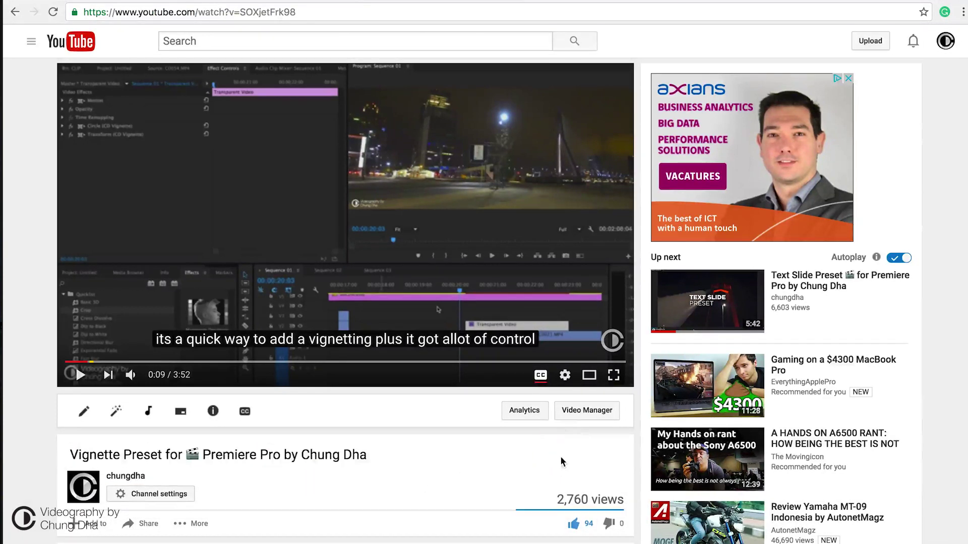
scroll(561, 461, "down", 3)
scroll(561, 462, "down", 2)
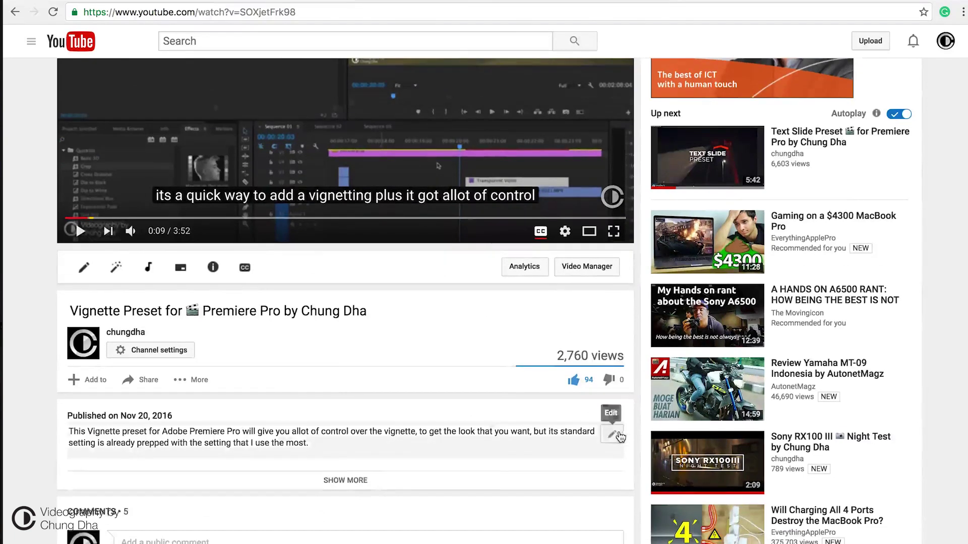
scroll(616, 437, "down", 8)
scroll(206, 168, "up", 3)
scroll(229, 226, "up", 3)
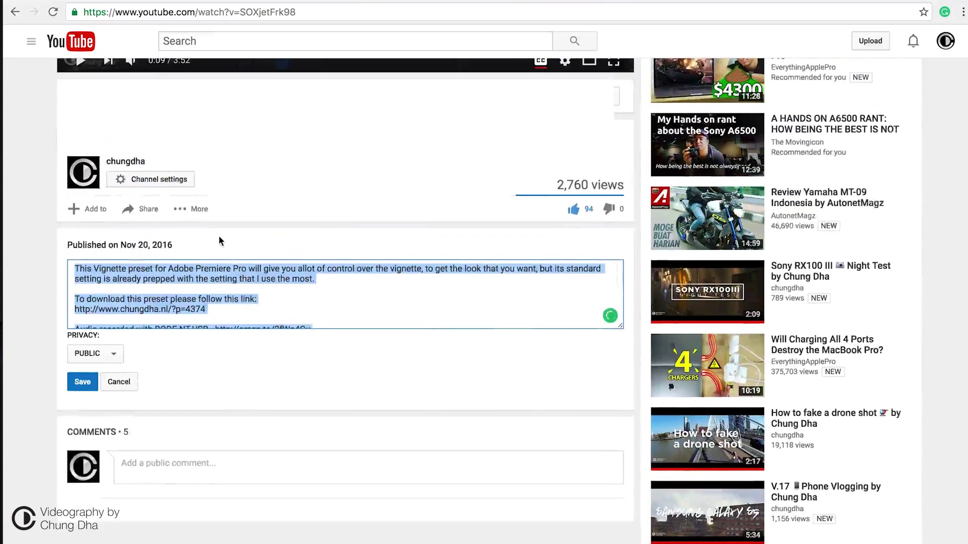
scroll(218, 235, "up", 3)
- Paste the clapperboard emoji right after 'preset' in the description and save it
left_click(225, 289)
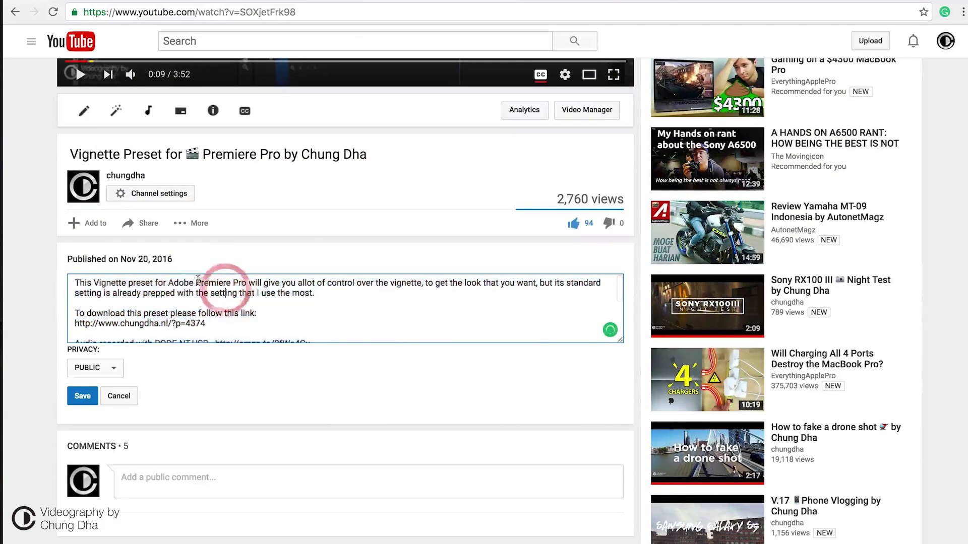
left_click(152, 282)
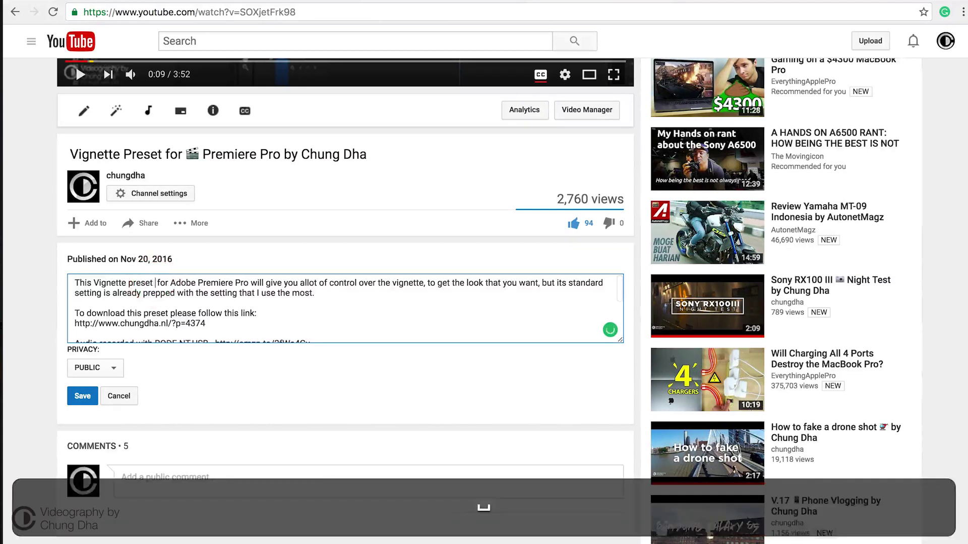
key("super+v")
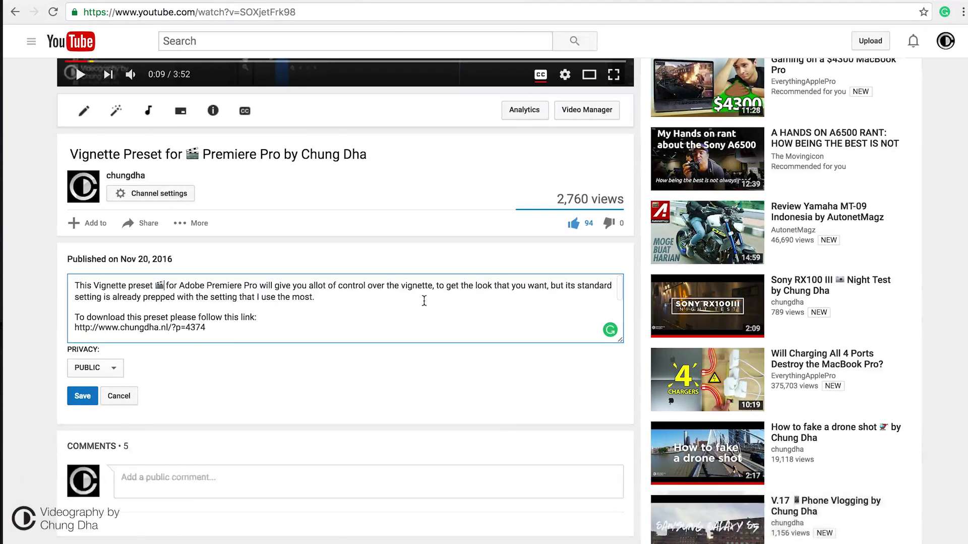
left_click(83, 395)
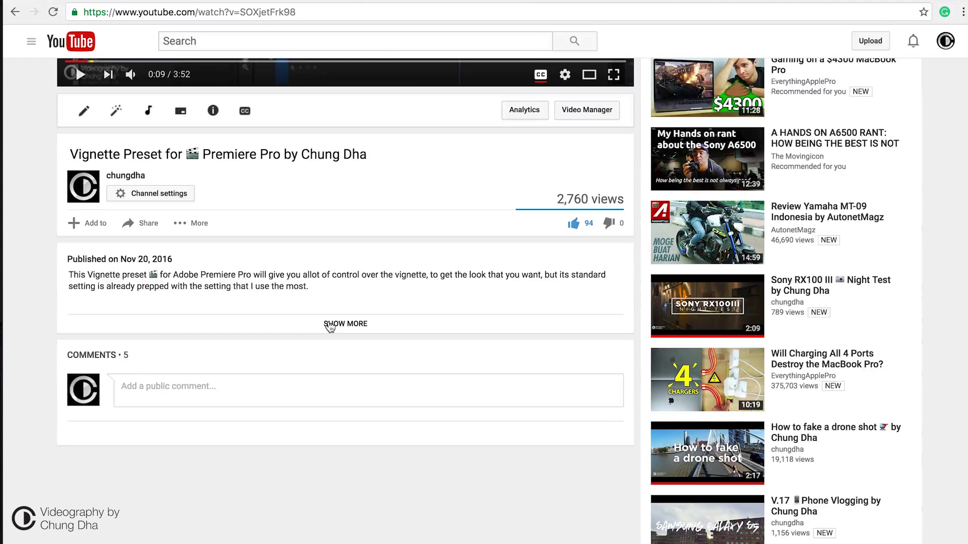
scroll(330, 327, "up", 3)
scroll(325, 329, "up", 3)
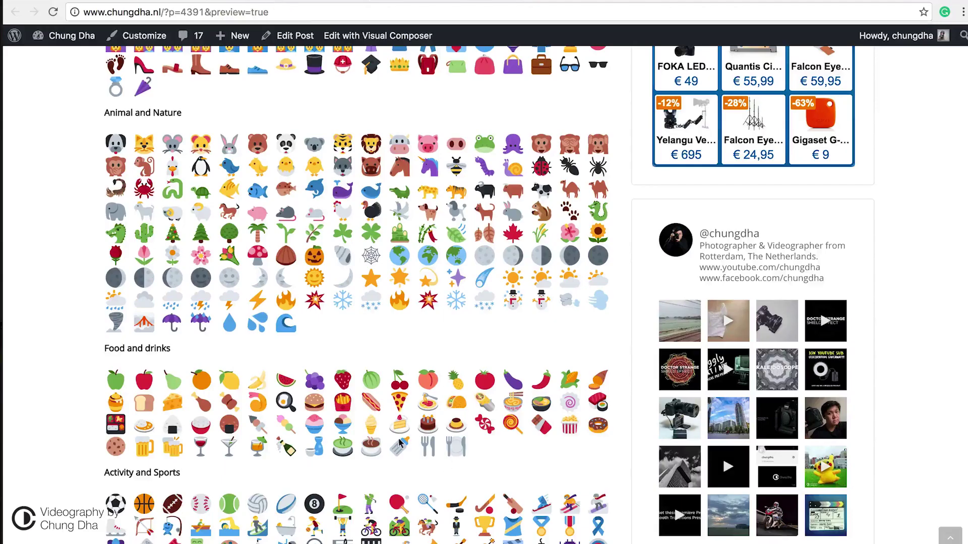
scroll(363, 405, "up", 1)
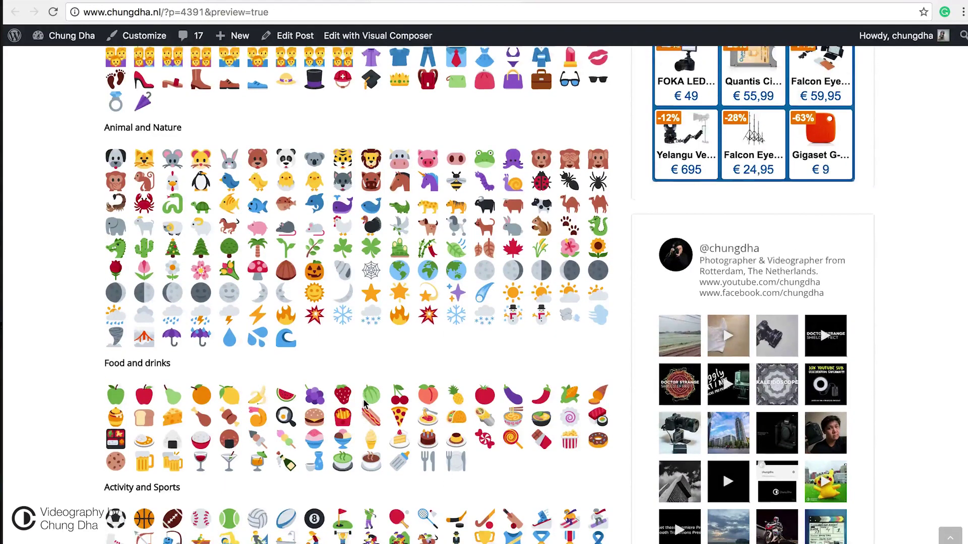
scroll(364, 404, "up", 1)
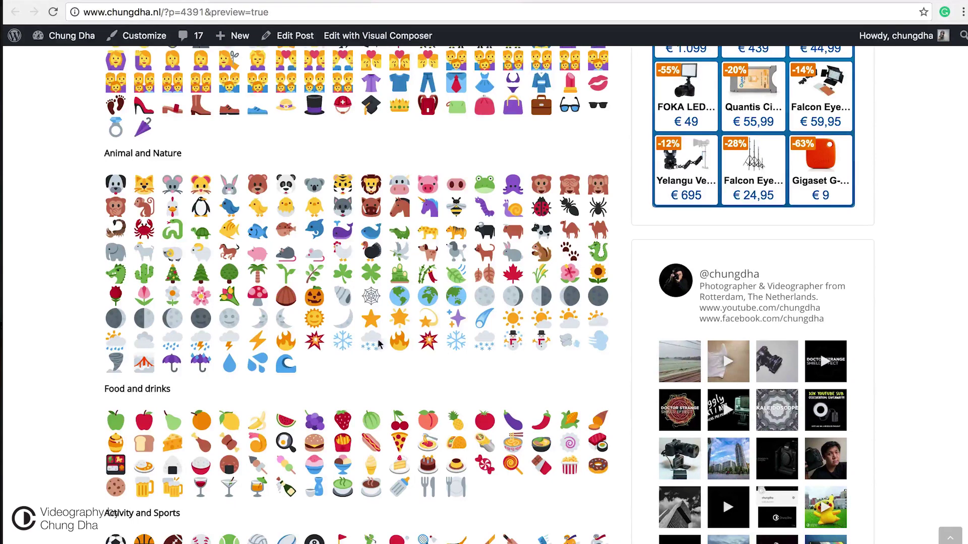
scroll(469, 359, "up", 2)
scroll(469, 360, "up", 3)
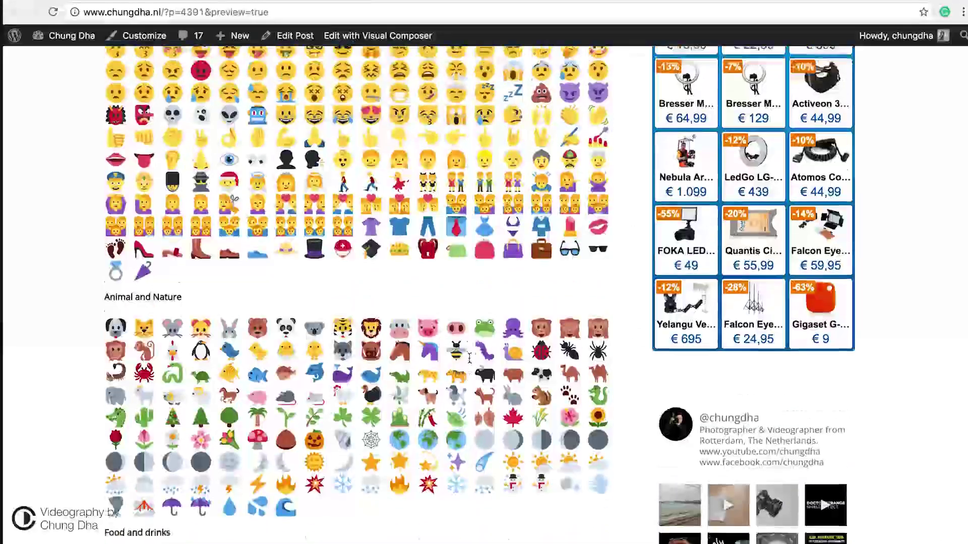
scroll(469, 360, "up", 3)
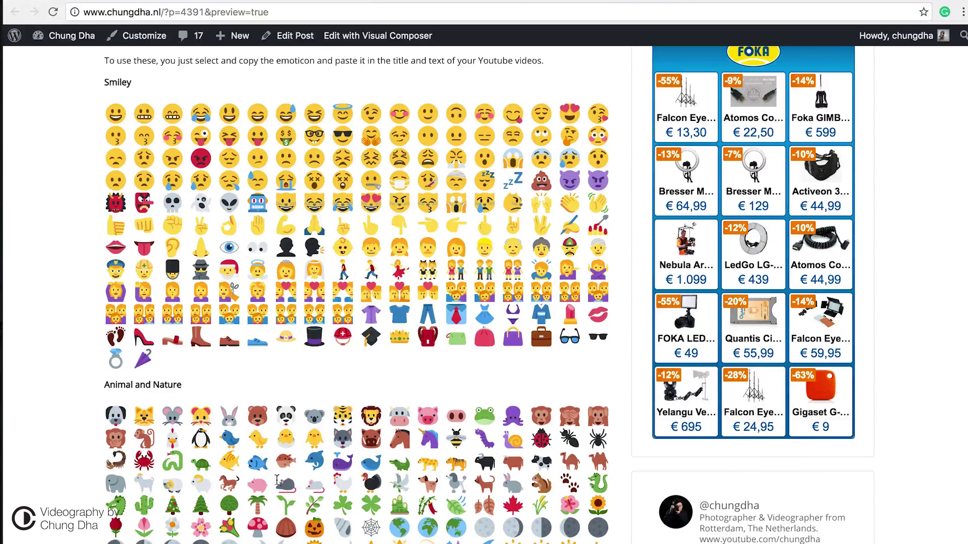
scroll(280, 495, "down", 3)
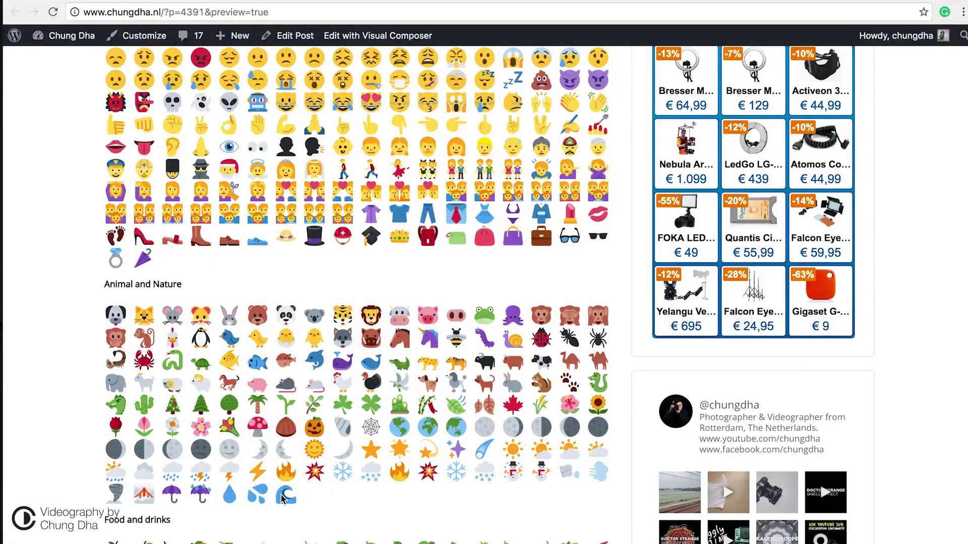
scroll(284, 496, "down", 3)
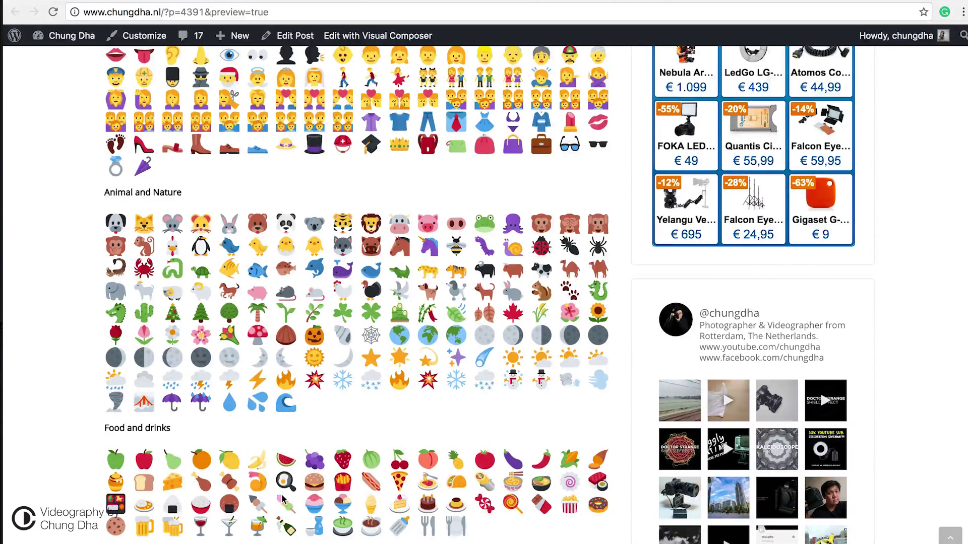
scroll(282, 498, "down", 3)
scroll(282, 497, "down", 2)
scroll(282, 498, "down", 3)
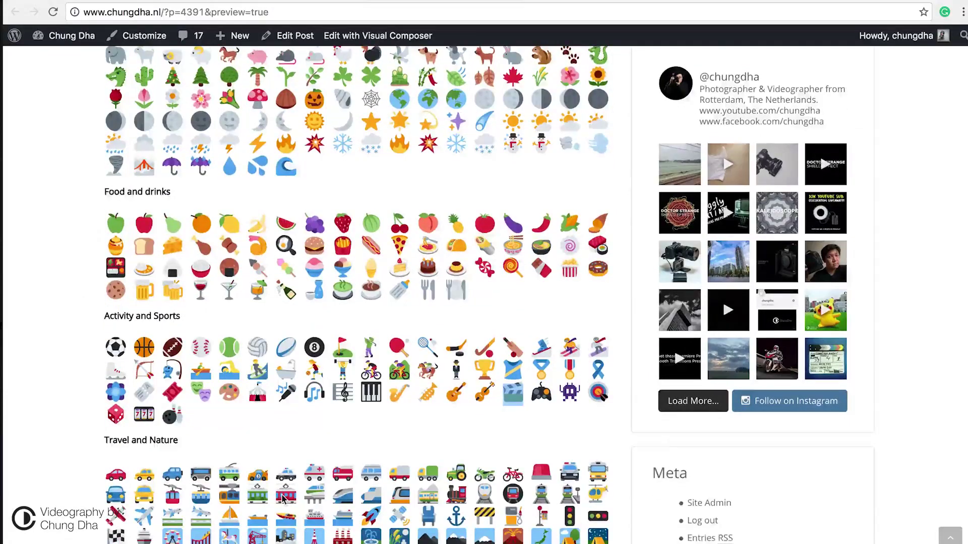
scroll(285, 498, "down", 3)
scroll(285, 497, "down", 2)
scroll(284, 498, "down", 2)
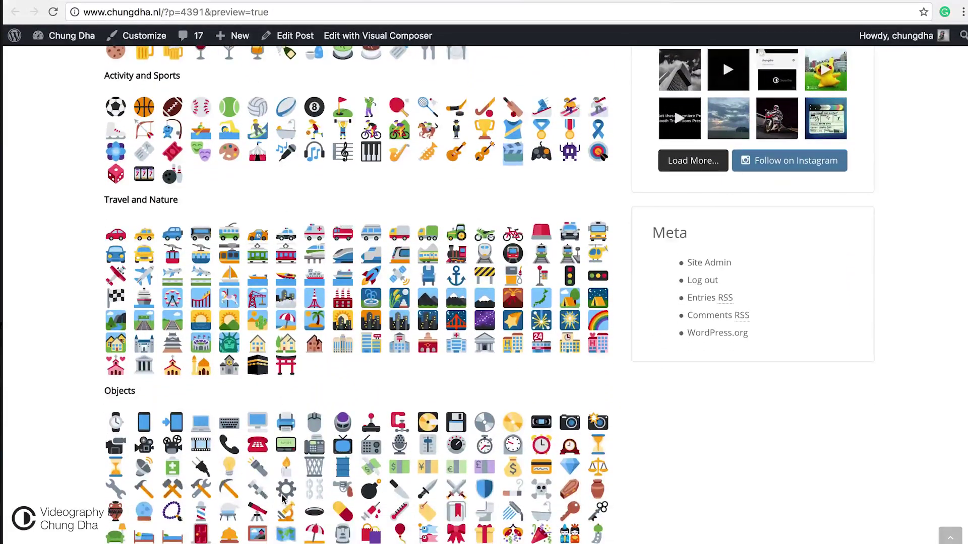
scroll(285, 496, "down", 5)
scroll(284, 497, "down", 2)
scroll(284, 496, "down", 3)
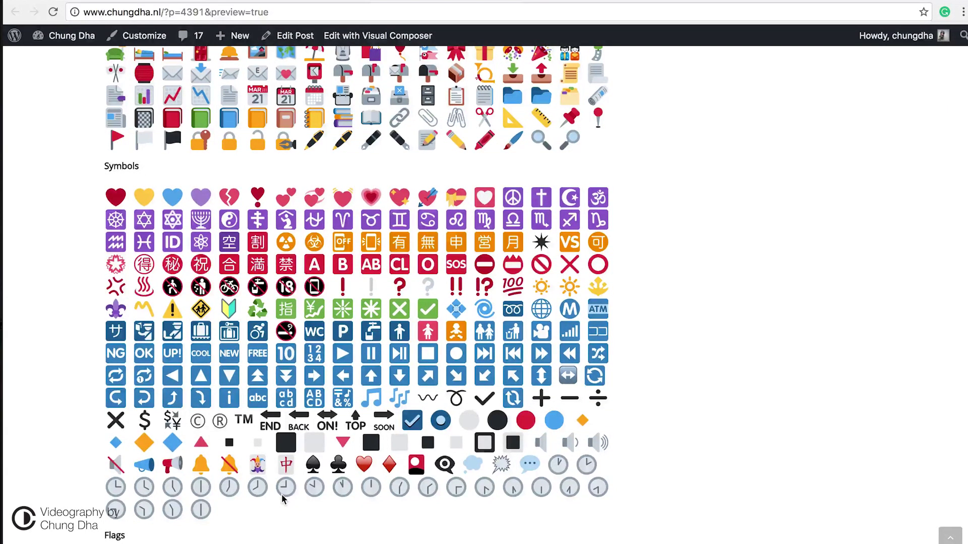
scroll(283, 496, "up", 1)
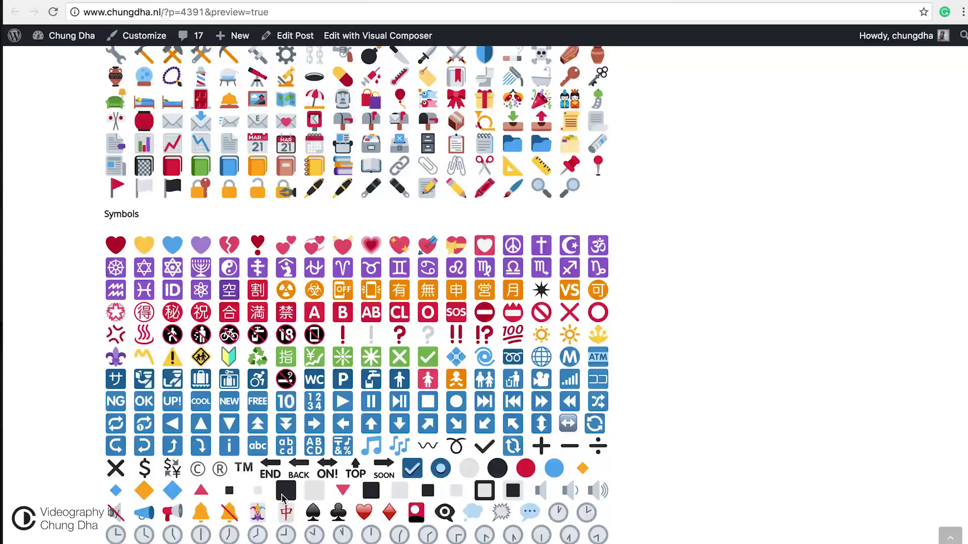
scroll(283, 496, "up", 5)
scroll(283, 496, "up", 10)
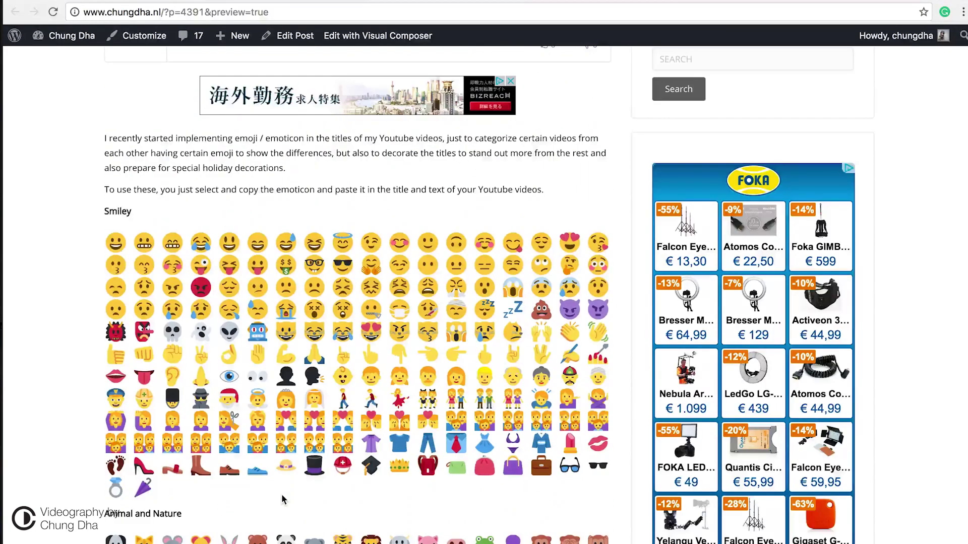